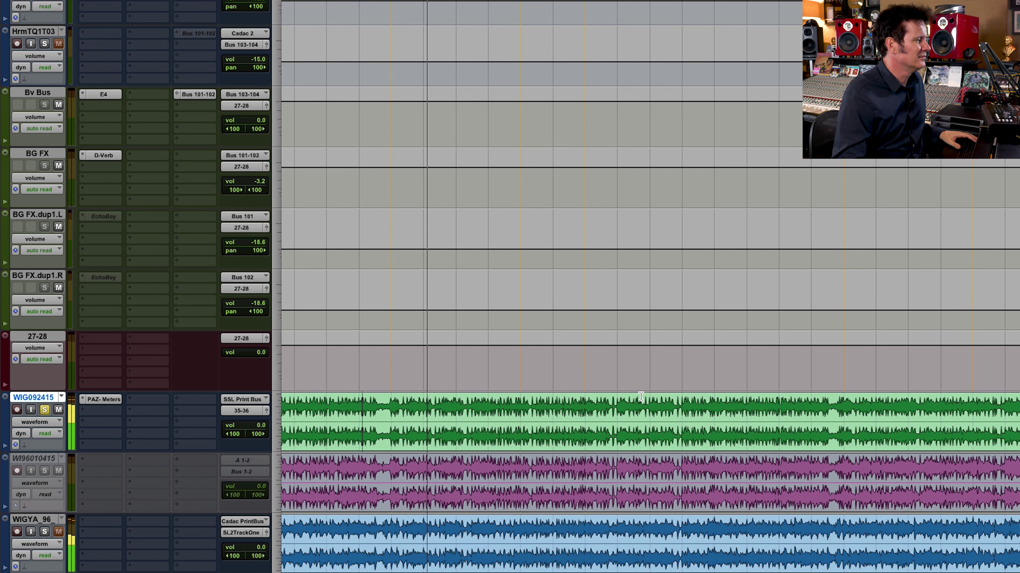
Select the sax1.18_01-04 clip on the sax1.18 track and play it
{"action": "key", "text": "r"}
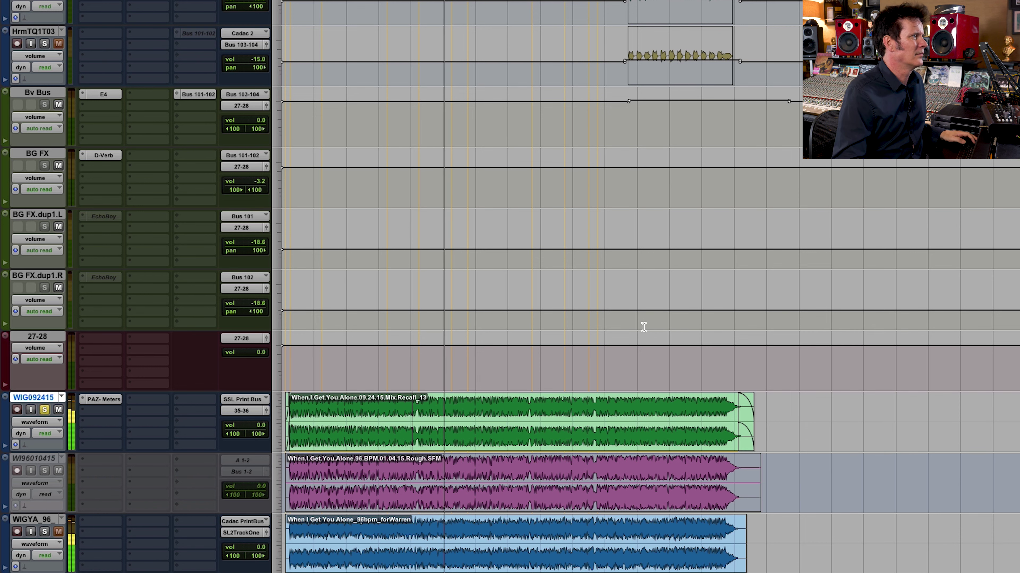
{"action": "scroll", "coordinate": [642, 328], "scroll_direction": "up", "scroll_amount": 10}
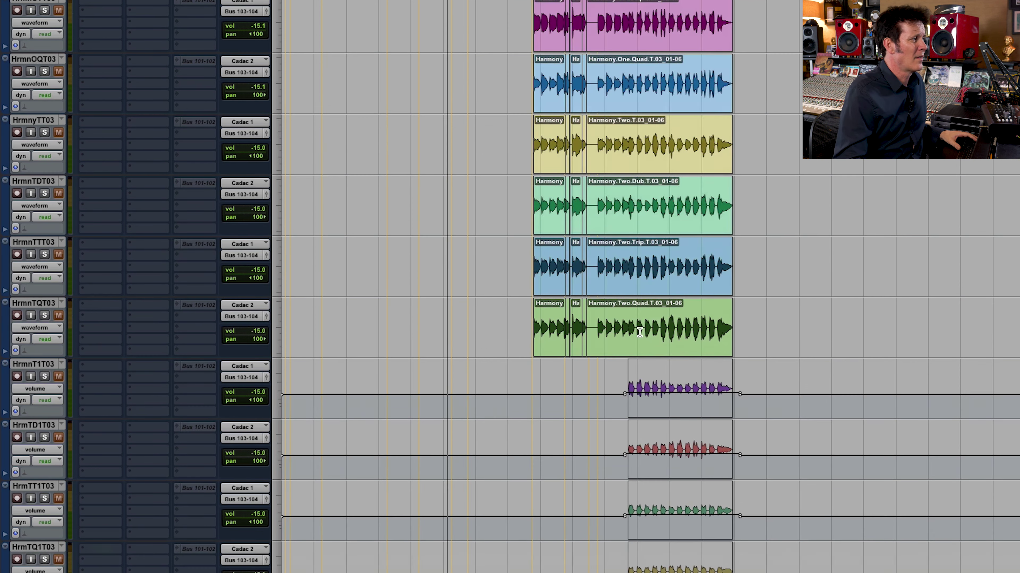
{"action": "scroll", "coordinate": [643, 321], "scroll_direction": "up", "scroll_amount": 15}
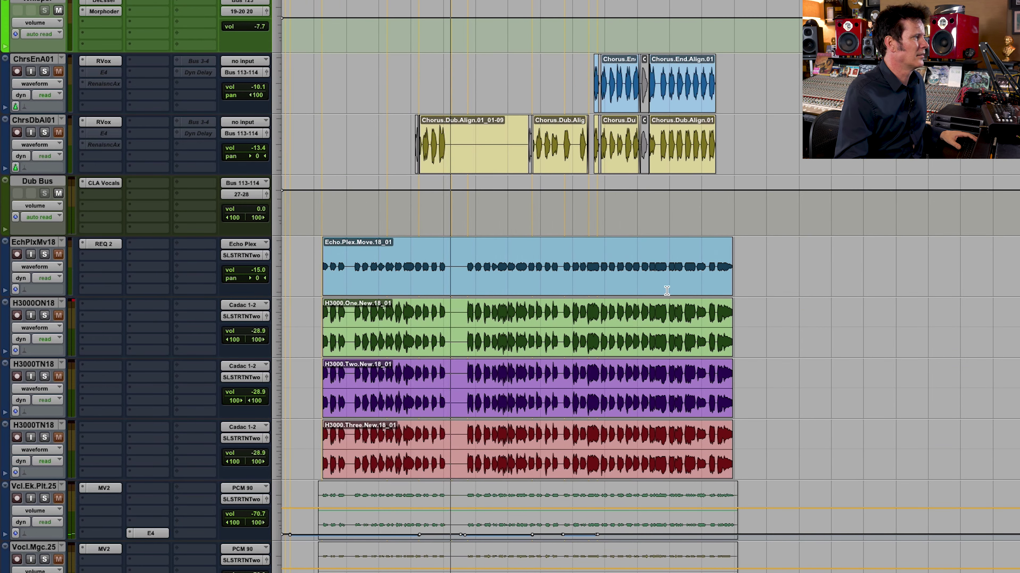
{"action": "scroll", "coordinate": [666, 290], "scroll_direction": "up", "scroll_amount": 15}
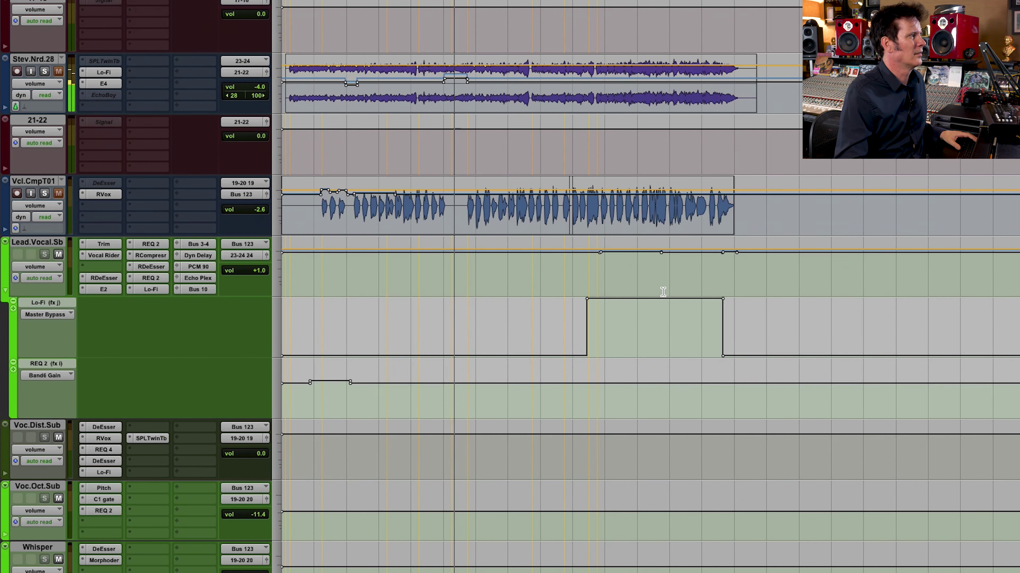
{"action": "scroll", "coordinate": [663, 292], "scroll_direction": "up", "scroll_amount": 10}
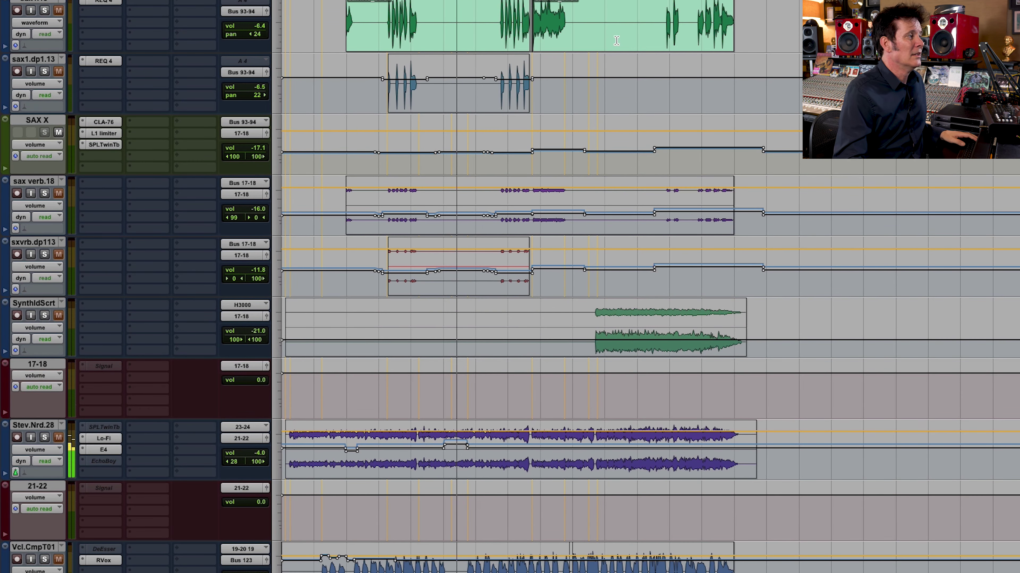
{"action": "double_click", "coordinate": [567, 16]}
{"action": "scroll", "coordinate": [586, 50], "scroll_direction": "up", "scroll_amount": 1}
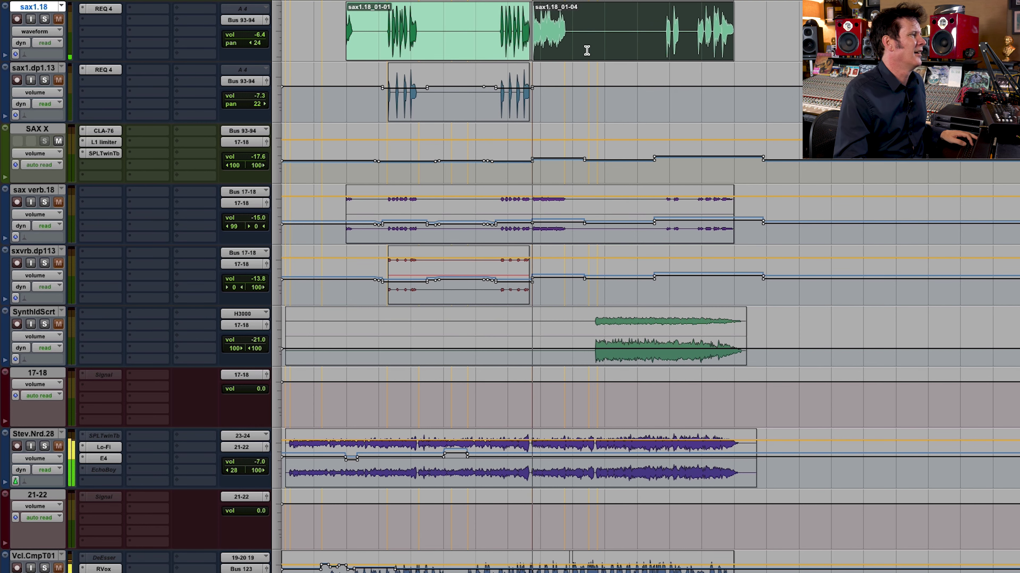
{"action": "key", "text": "space"}
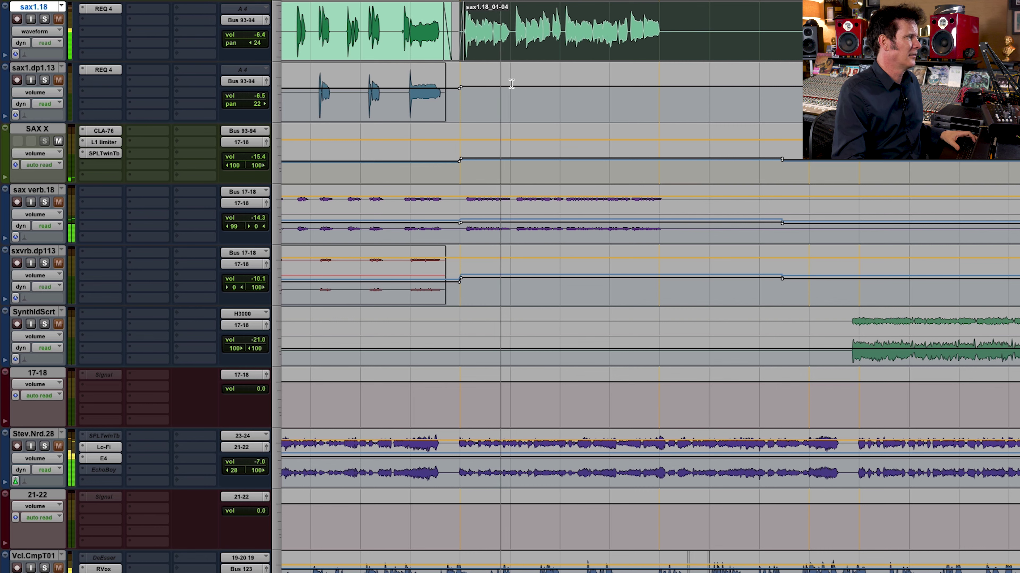
Place the playback position at the clip boundary on the Vcl.CmpT01 vocal track and play from there
{"action": "key", "text": "r"}
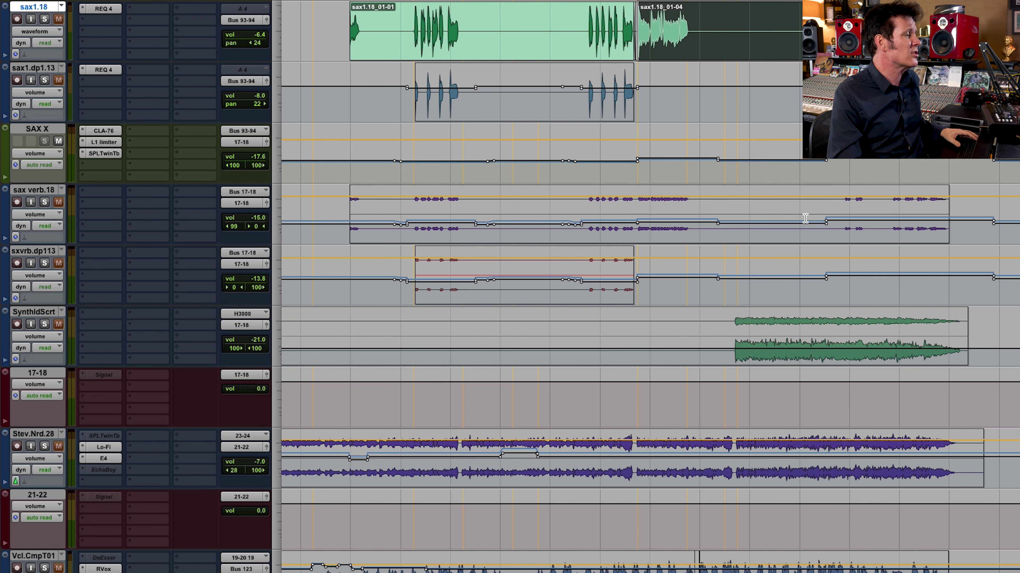
{"action": "left_click", "coordinate": [716, 321]}
{"action": "scroll", "coordinate": [717, 257], "scroll_direction": "down", "scroll_amount": 3}
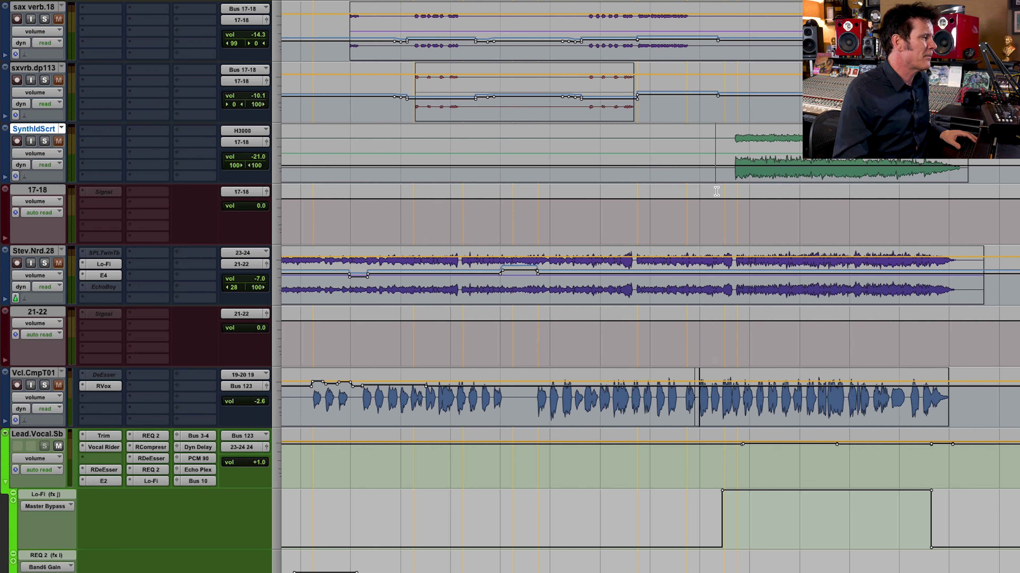
{"action": "left_click", "coordinate": [698, 370]}
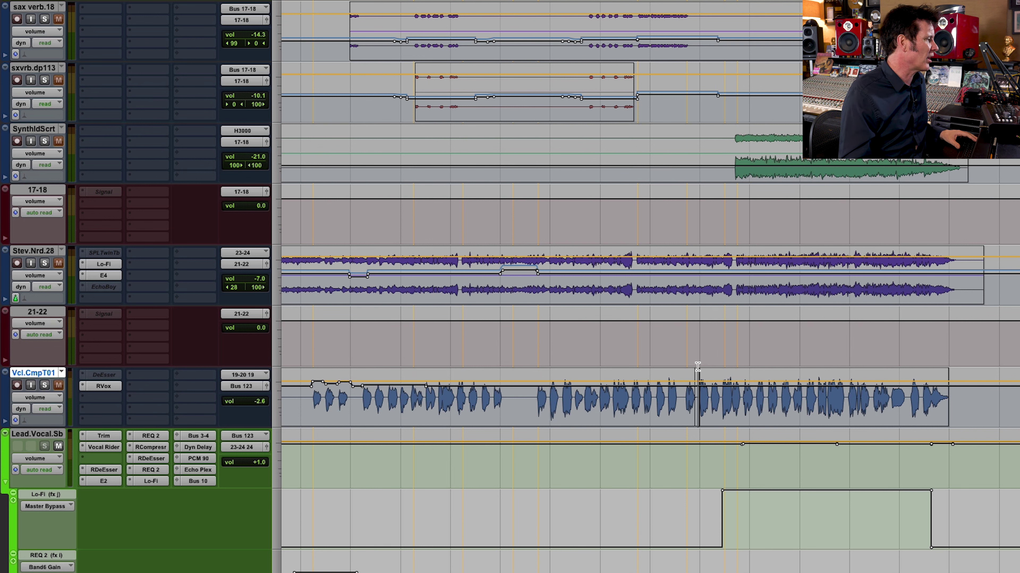
{"action": "scroll", "coordinate": [733, 368], "scroll_direction": "down", "scroll_amount": 2}
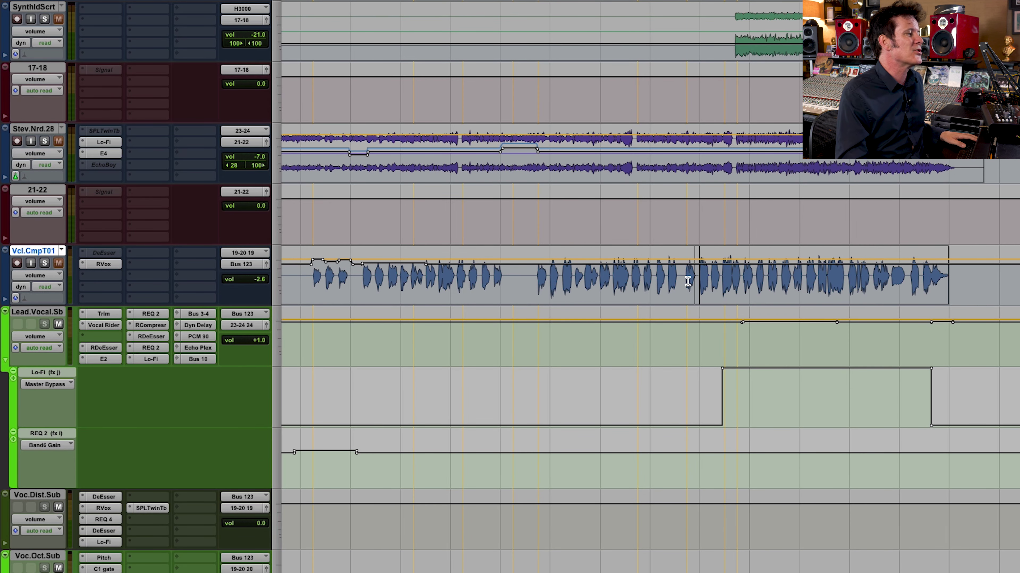
{"action": "key", "text": "space"}
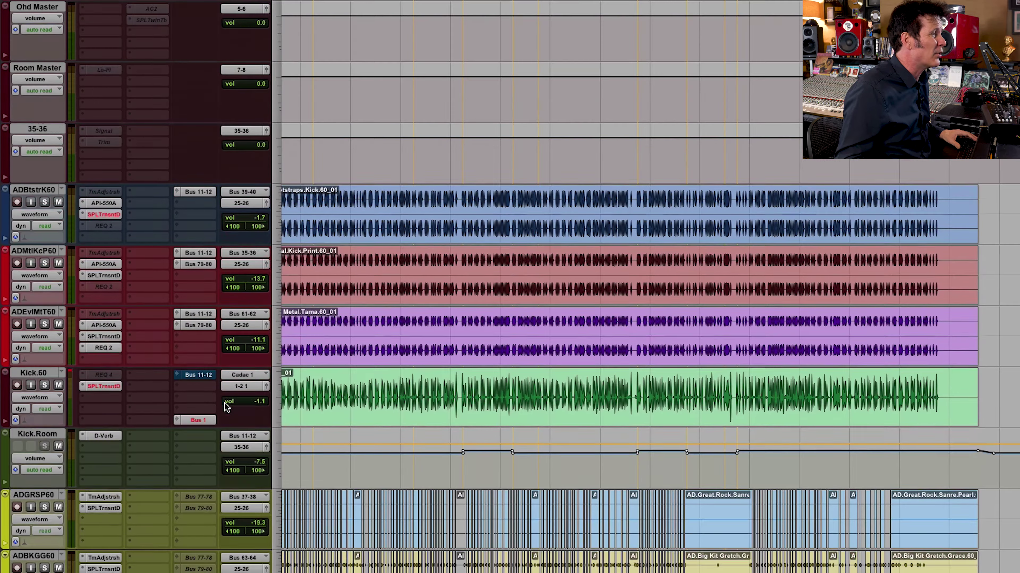
Solo the kick, snare sample, overhead and hi-hat tracks, select their clips and play them
{"action": "scroll", "coordinate": [227, 406], "scroll_direction": "down", "scroll_amount": 10}
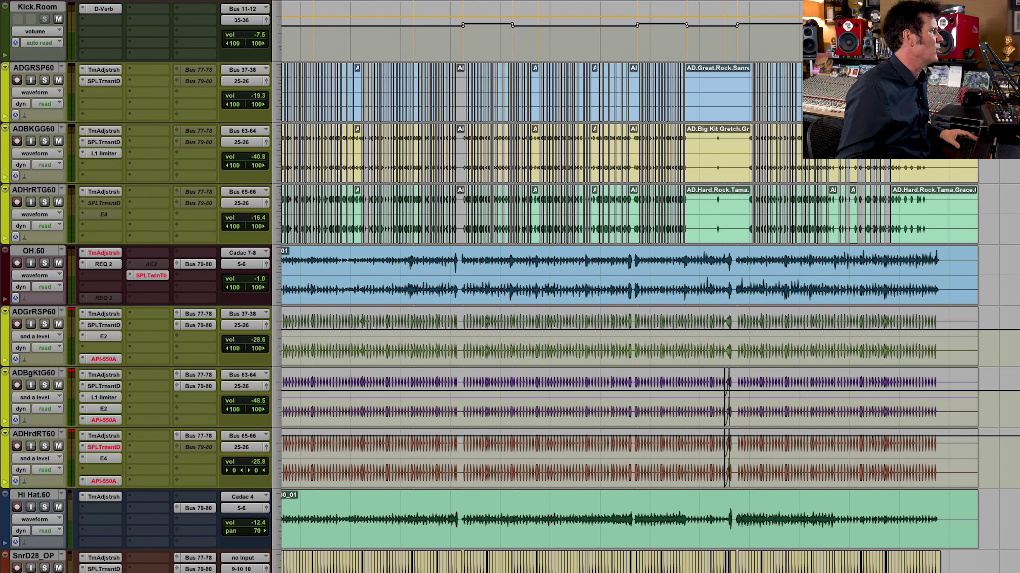
{"action": "key", "text": "ctrl+a"}
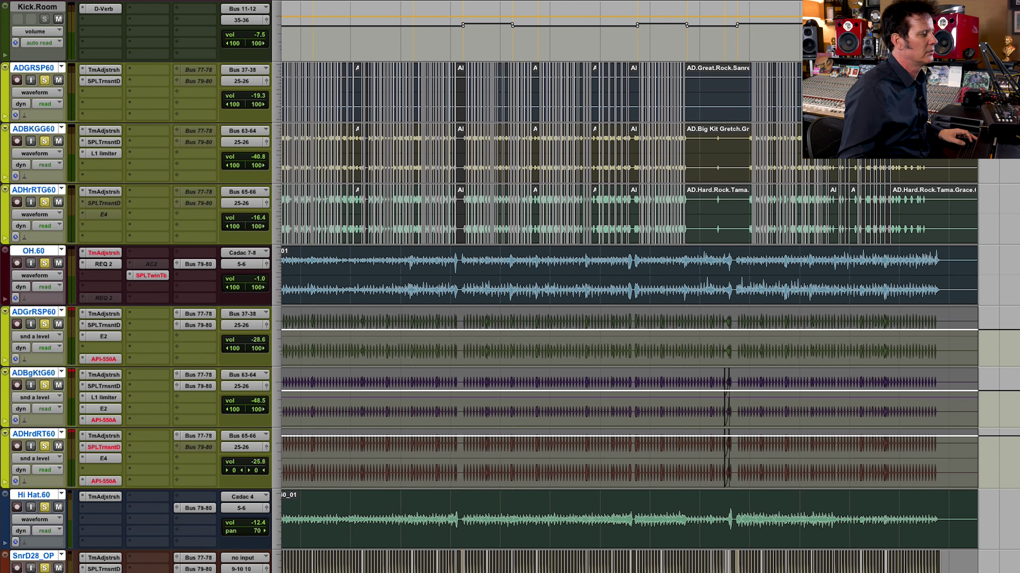
{"action": "key", "text": "space"}
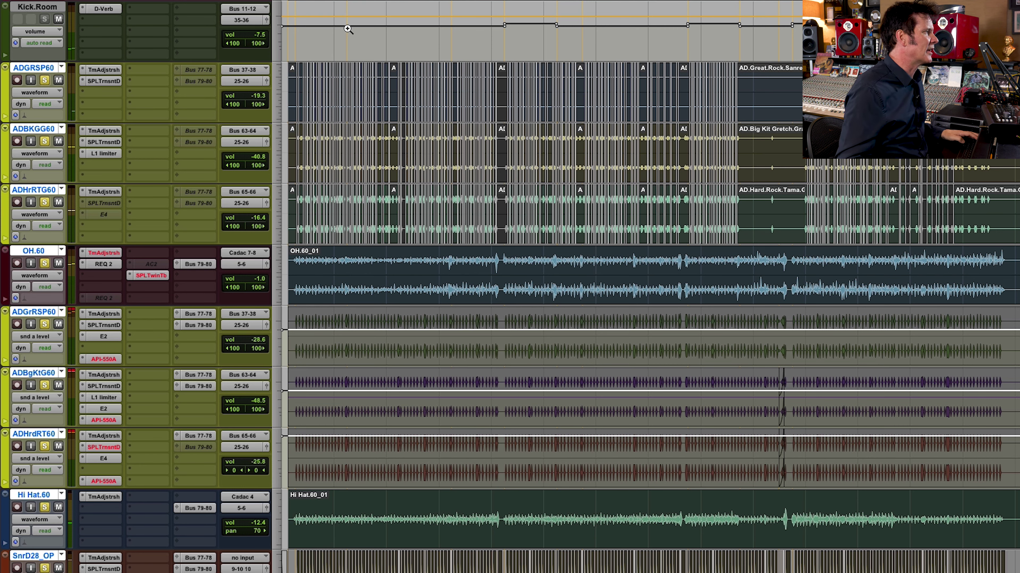
{"action": "key", "text": "ctrl+bracketright"}
{"action": "key", "text": "ctrl+a"}
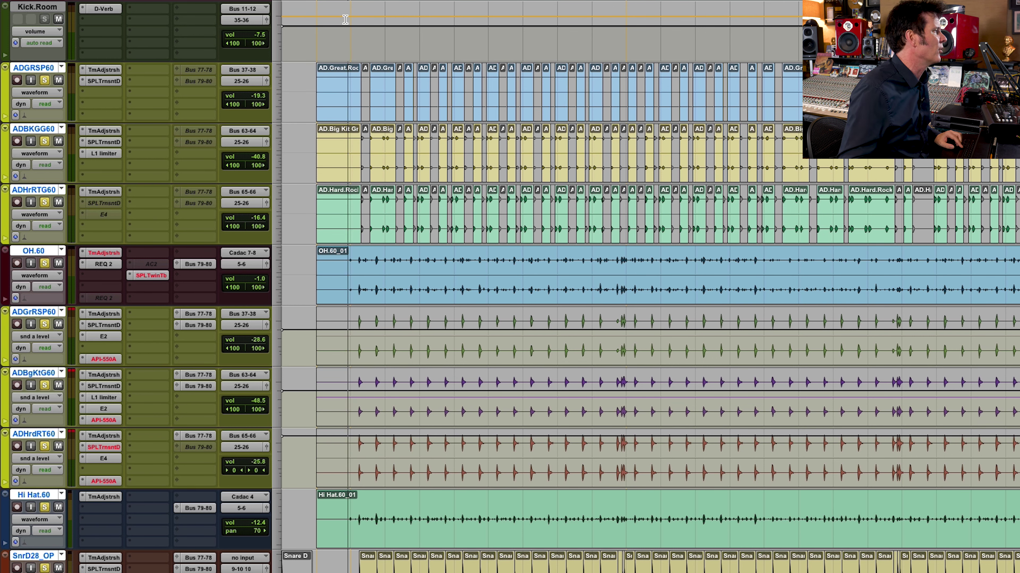
Solo only the Kick.60 track, taking ADEvlMtT60, ADMtlKcP60 and ADBtstrK60 out of solo
{"action": "scroll", "coordinate": [362, 23], "scroll_direction": "up", "scroll_amount": 3}
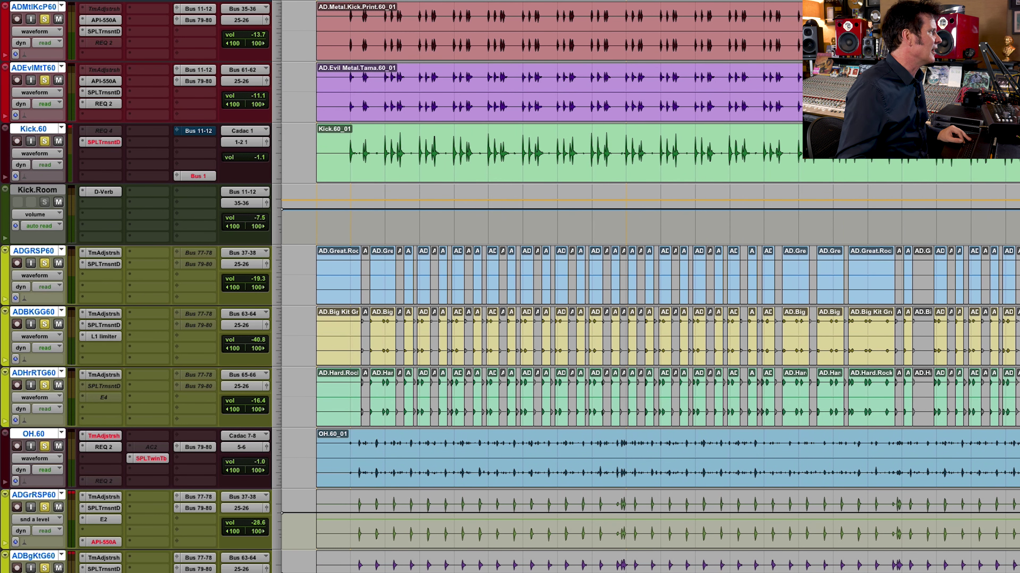
{"action": "left_click", "coordinate": [44, 19], "text": "super"}
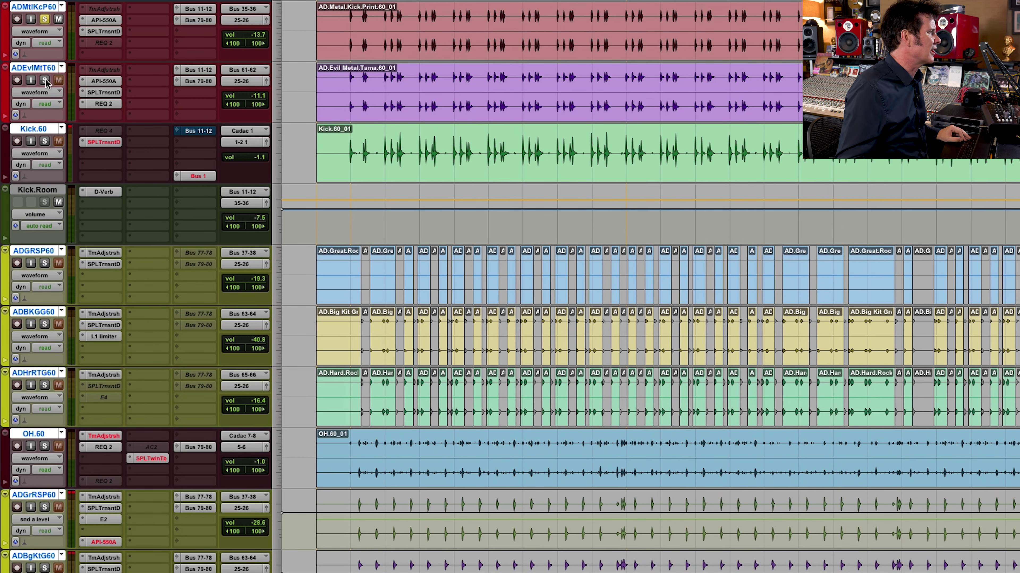
{"action": "scroll", "coordinate": [265, 168], "scroll_direction": "up", "scroll_amount": 2}
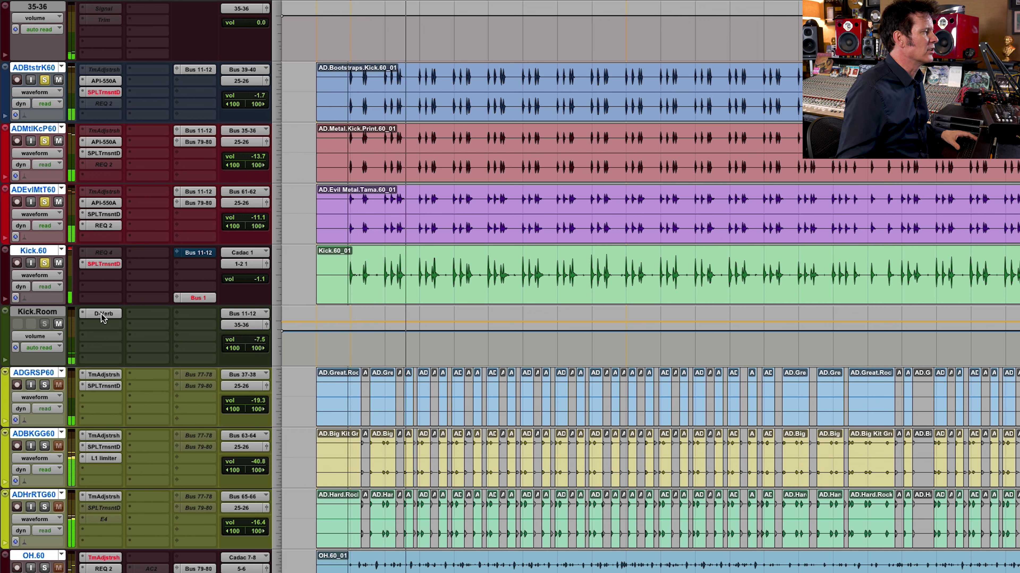
{"action": "left_click", "coordinate": [44, 202]}
{"action": "left_click", "coordinate": [44, 141]}
{"action": "left_click", "coordinate": [45, 79]}
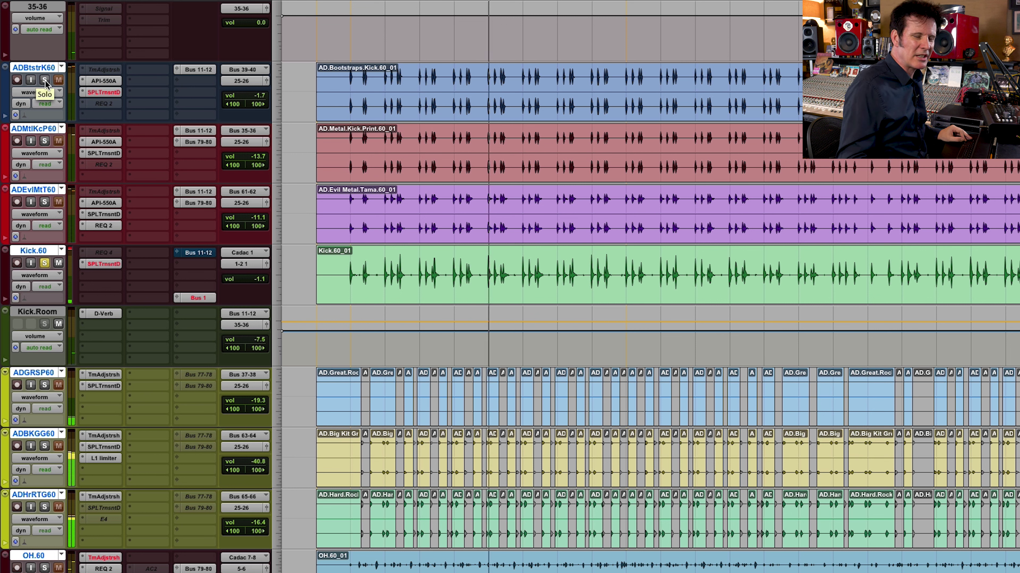
Add ADBtstrK60, ADMtlKcP60 and ADEvlMtT60 one by one to the soloed kick during playback, and stop playback
{"action": "left_click", "coordinate": [45, 79]}
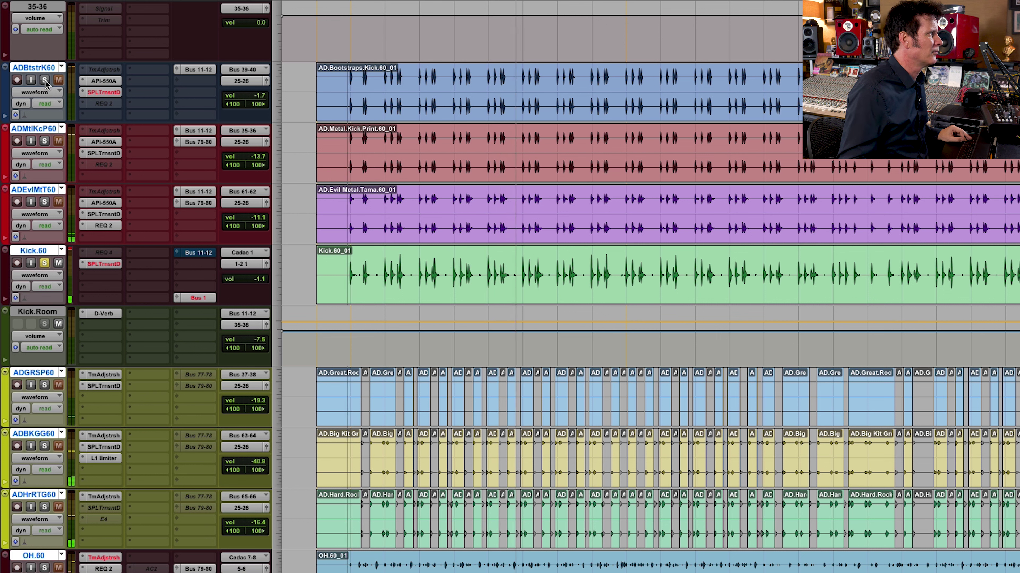
{"action": "left_click", "coordinate": [45, 140]}
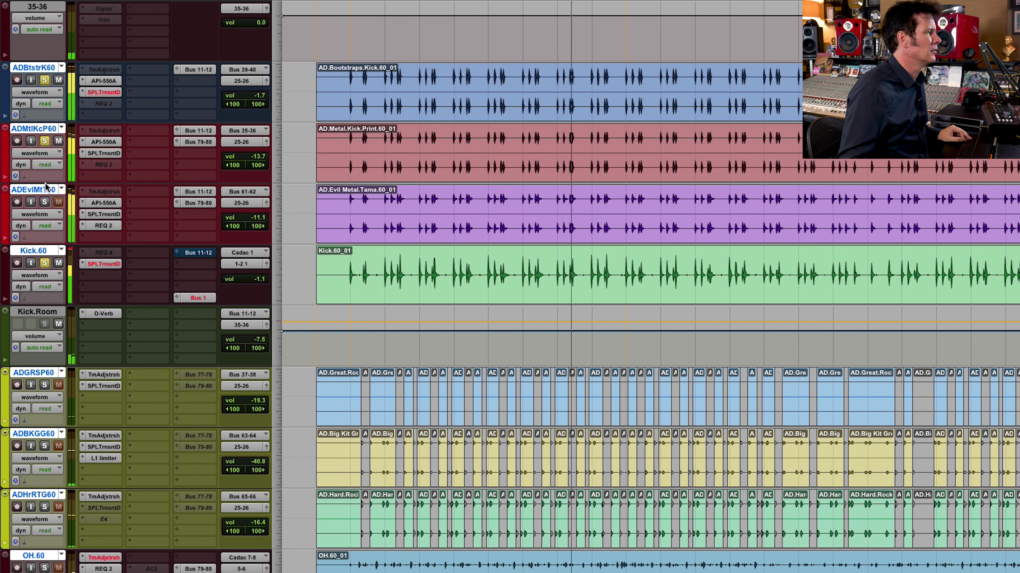
{"action": "left_click", "coordinate": [45, 202]}
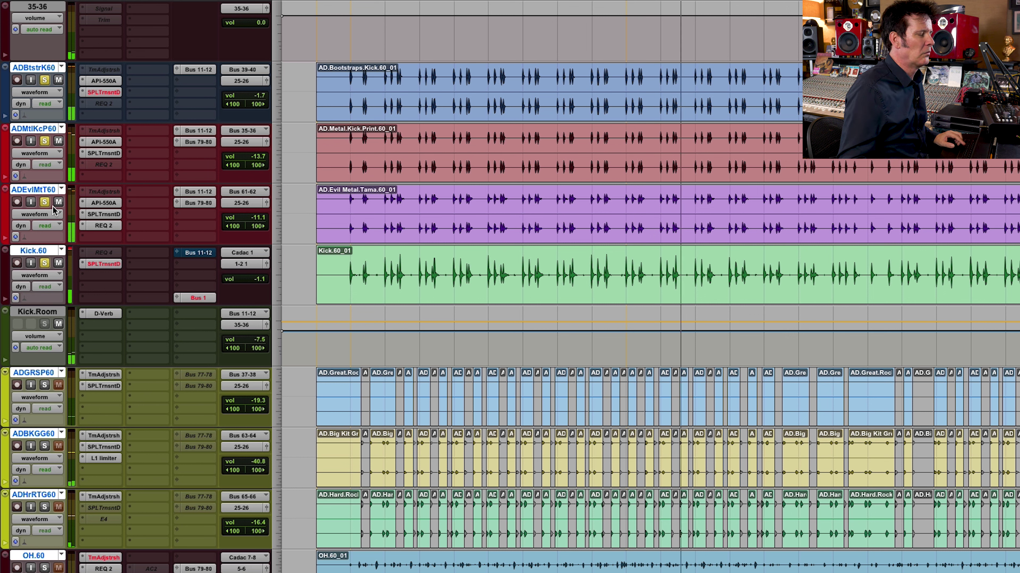
{"action": "key", "text": "space"}
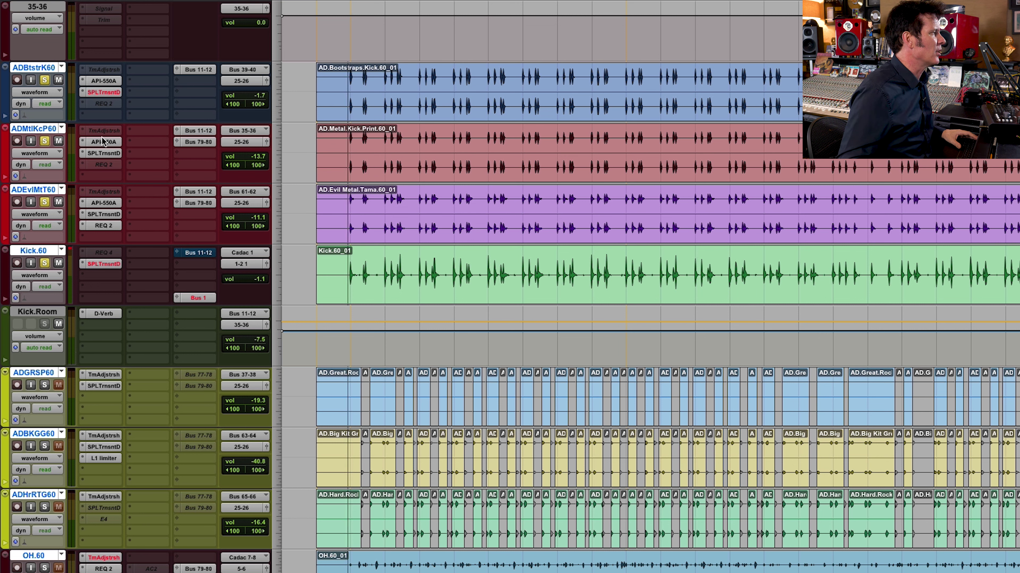
Examine the SPL Transient Designer settings on the ADBtstrK60 kick track
{"action": "left_click", "coordinate": [99, 94]}
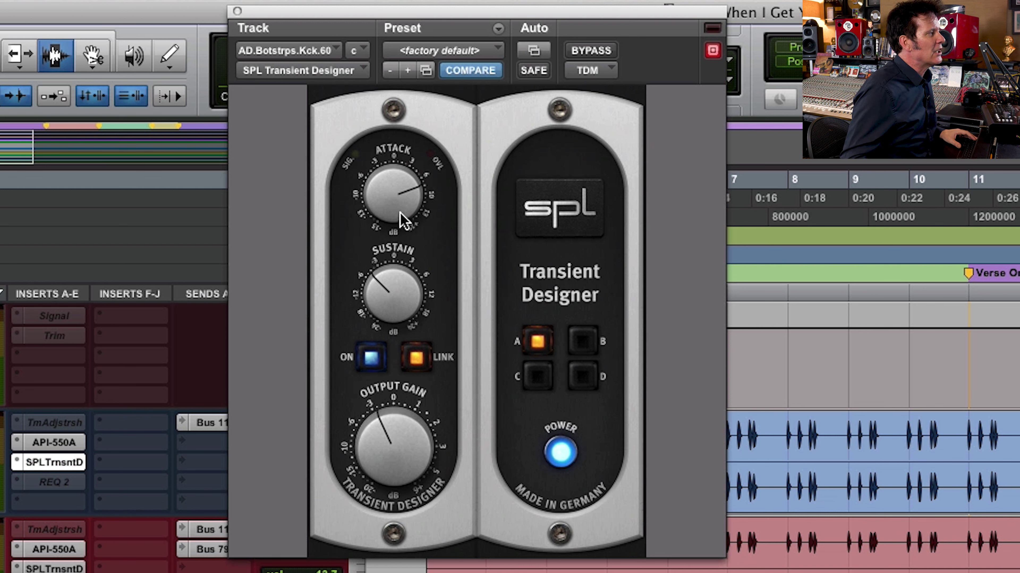
{"action": "left_click", "coordinate": [238, 11]}
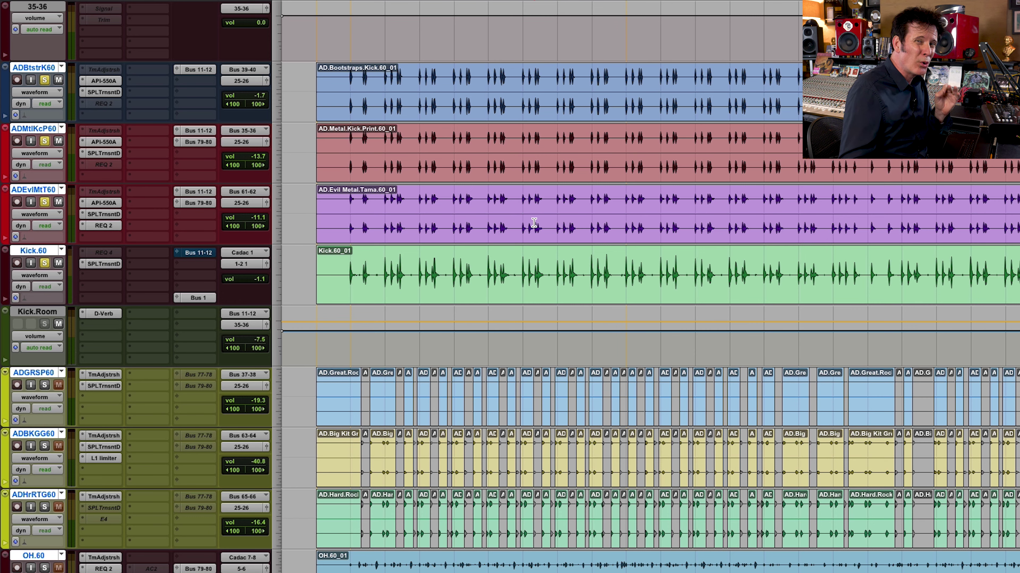
Solo the grace-note tracks ADGRSP60, ADBKGG60 and ADHrRTG60 and select the long grace-note clip near the start
{"action": "scroll", "coordinate": [530, 227], "scroll_direction": "down", "scroll_amount": 3}
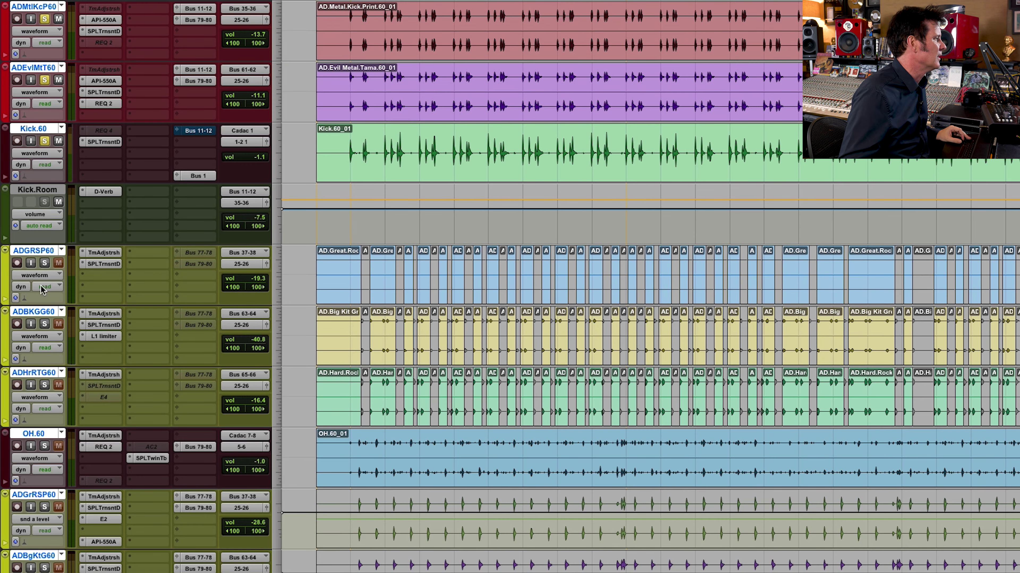
{"action": "left_click", "coordinate": [45, 263]}
{"action": "left_click", "coordinate": [44, 385]}
{"action": "scroll", "coordinate": [128, 411], "scroll_direction": "down", "scroll_amount": 3}
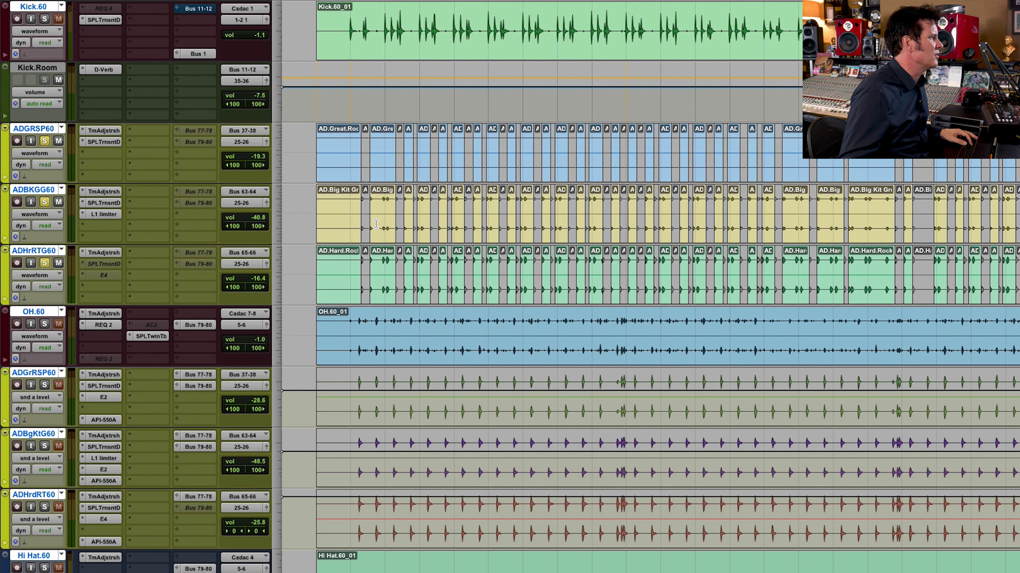
{"action": "double_click", "coordinate": [392, 218]}
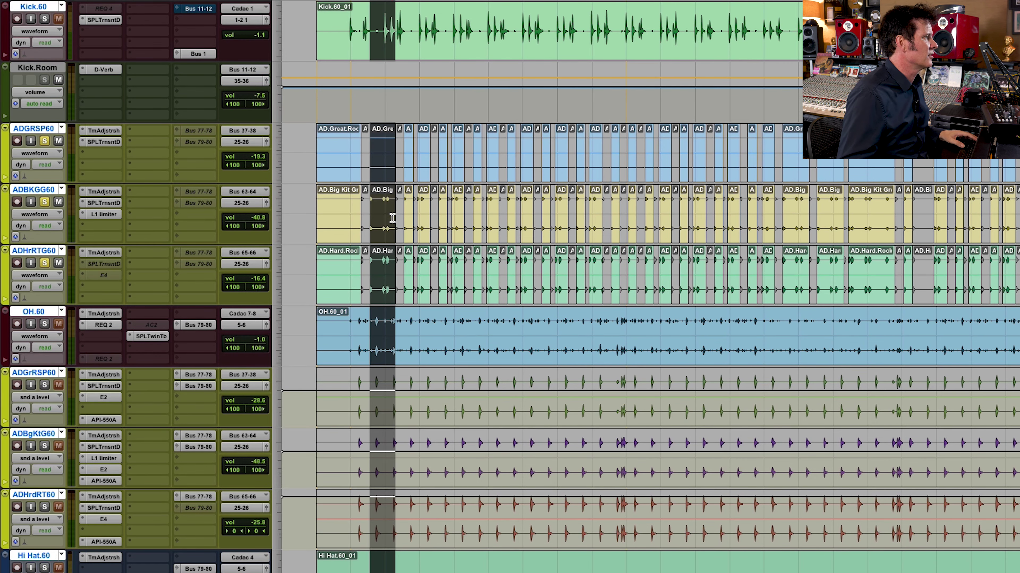
Solo the snare sample tracks ADGrRSP60, ADBgKtG60 and ADHrdRT60 as well and play the selected passage
{"action": "left_click", "coordinate": [44, 446]}
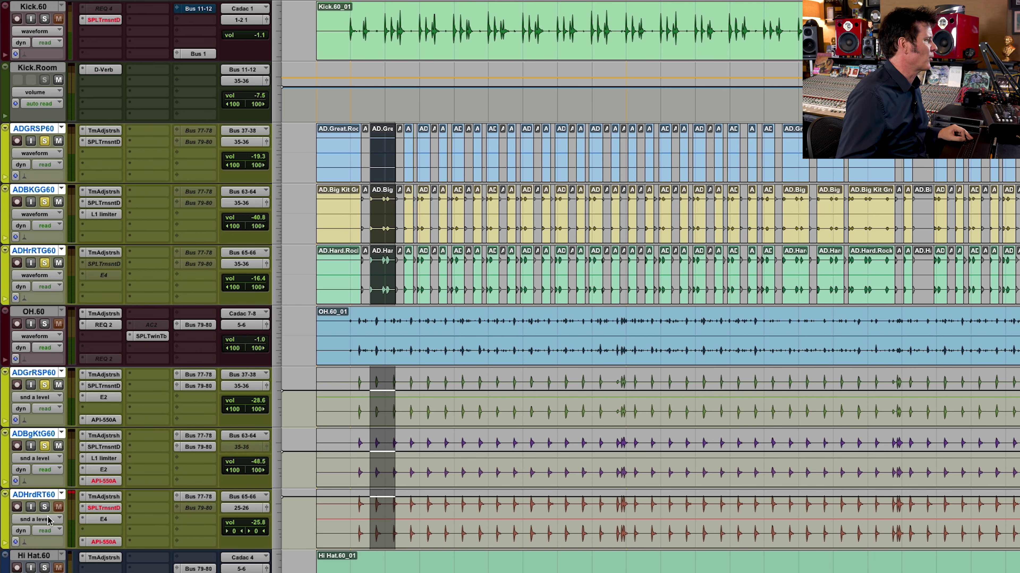
{"action": "key", "text": "ctrl+]"}
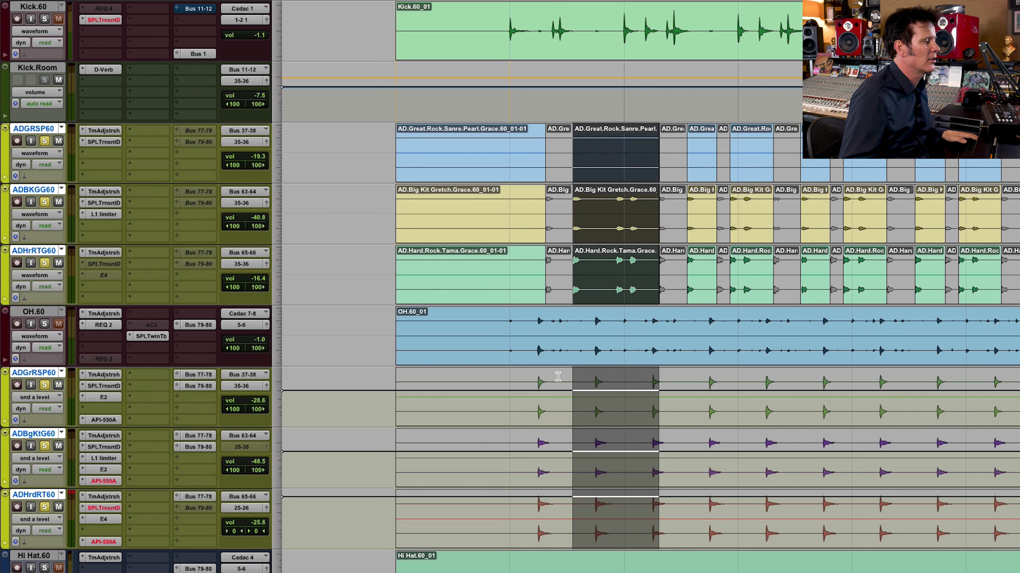
{"action": "key", "text": "space"}
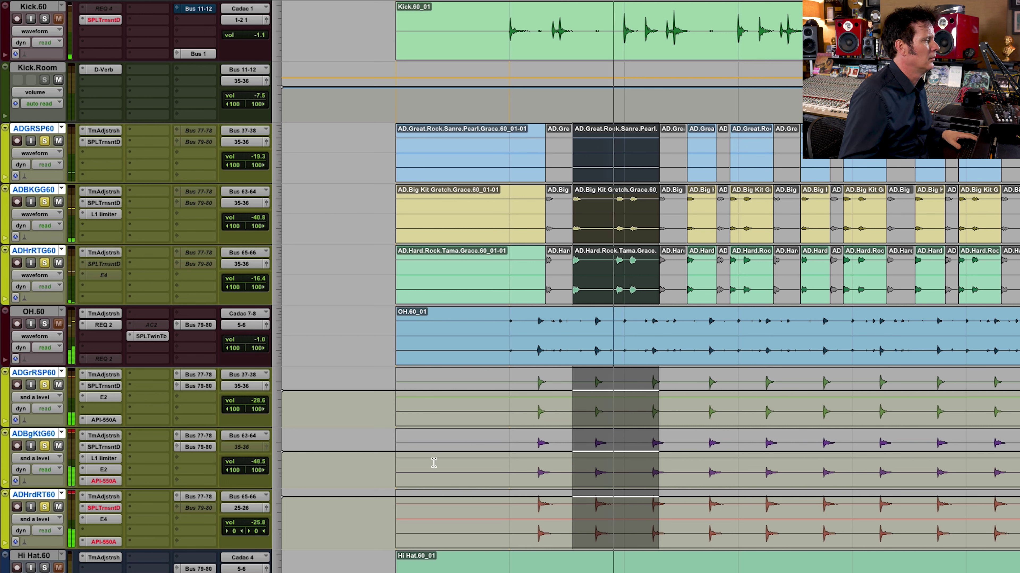
{"action": "key", "text": "space"}
{"action": "scroll", "coordinate": [642, 281], "scroll_direction": "down", "scroll_amount": 2}
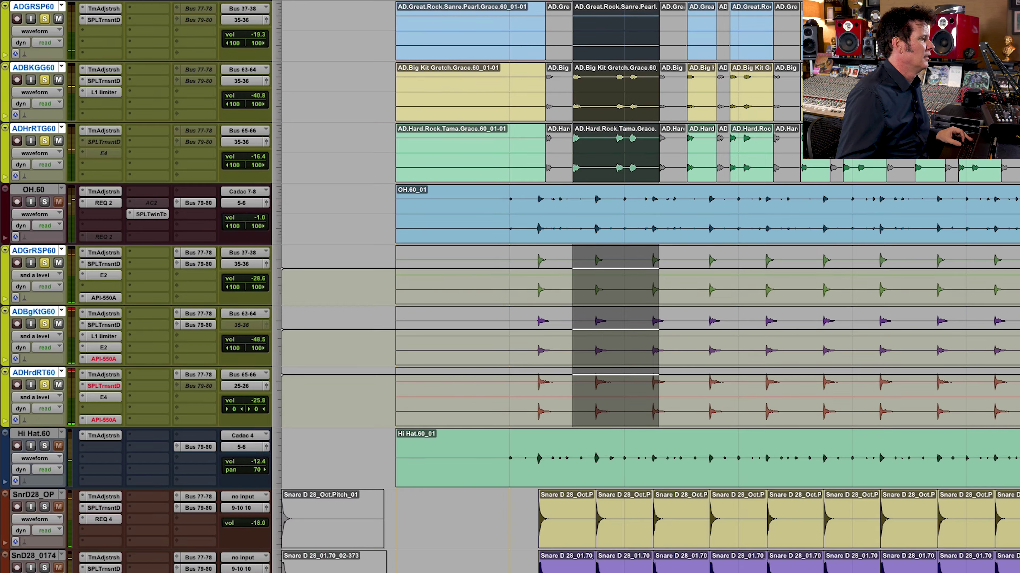
Solo the SN Top.60 snare track in place of the snare sample tracks
{"action": "left_click", "coordinate": [44, 568], "text": "alt"}
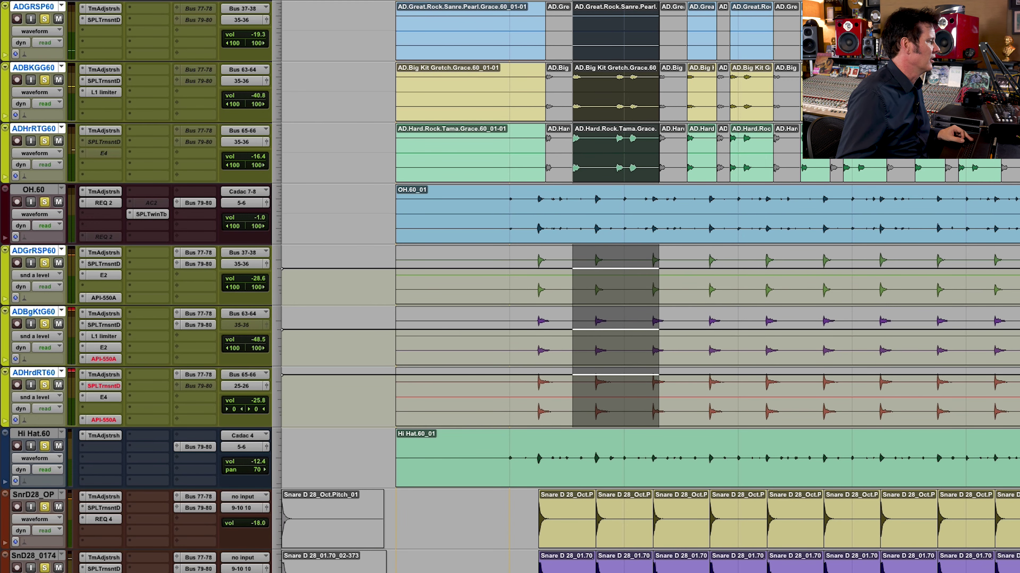
{"action": "scroll", "coordinate": [642, 281], "scroll_direction": "down", "scroll_amount": 2}
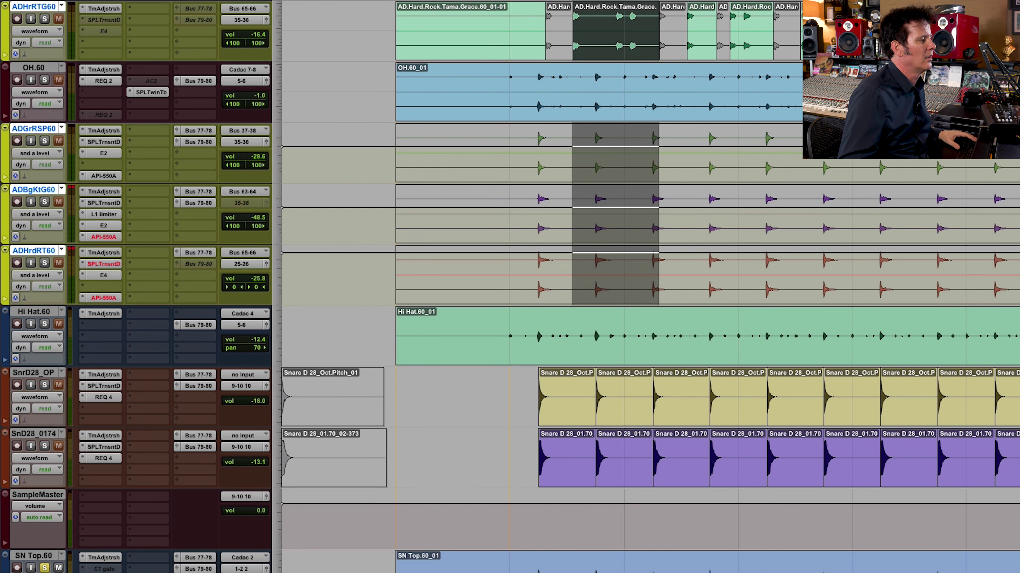
Solo SN Bot.60 together with SN Top.60 and play both snare mic tracks from the first snare hit
{"action": "scroll", "coordinate": [66, 488], "scroll_direction": "down", "scroll_amount": 2}
{"action": "key", "text": "space"}
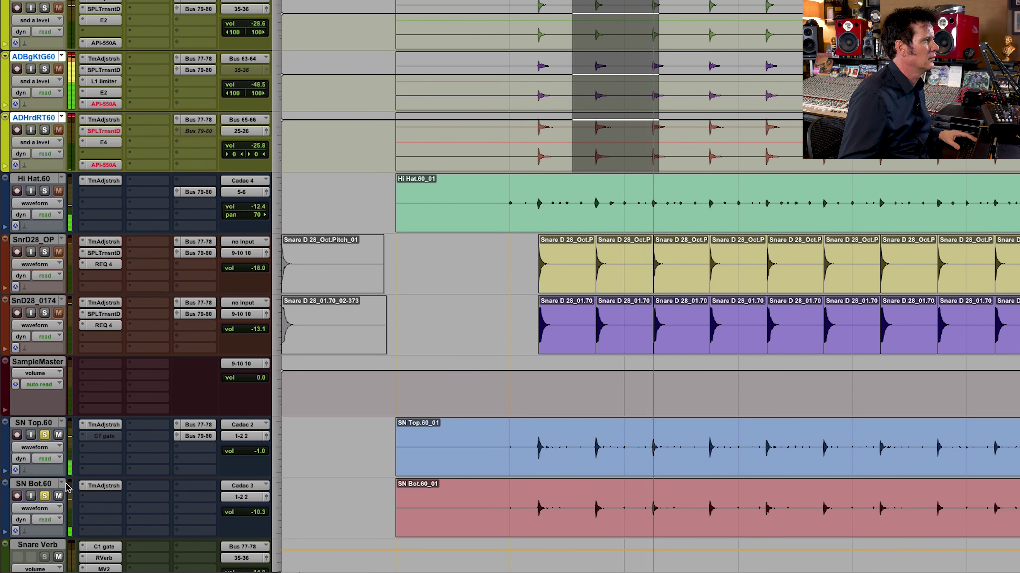
{"action": "left_click", "coordinate": [545, 105]}
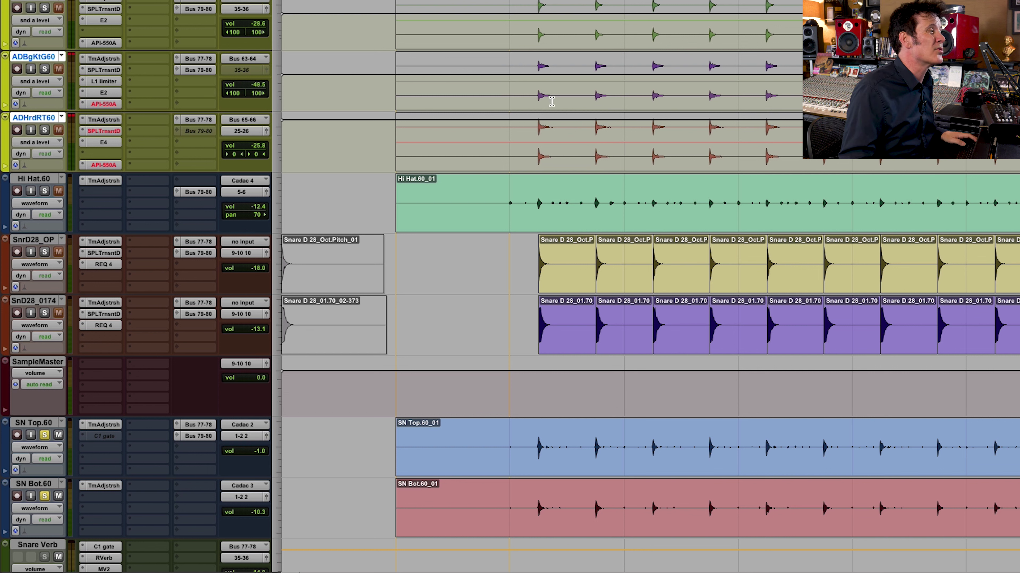
{"action": "key", "text": "space"}
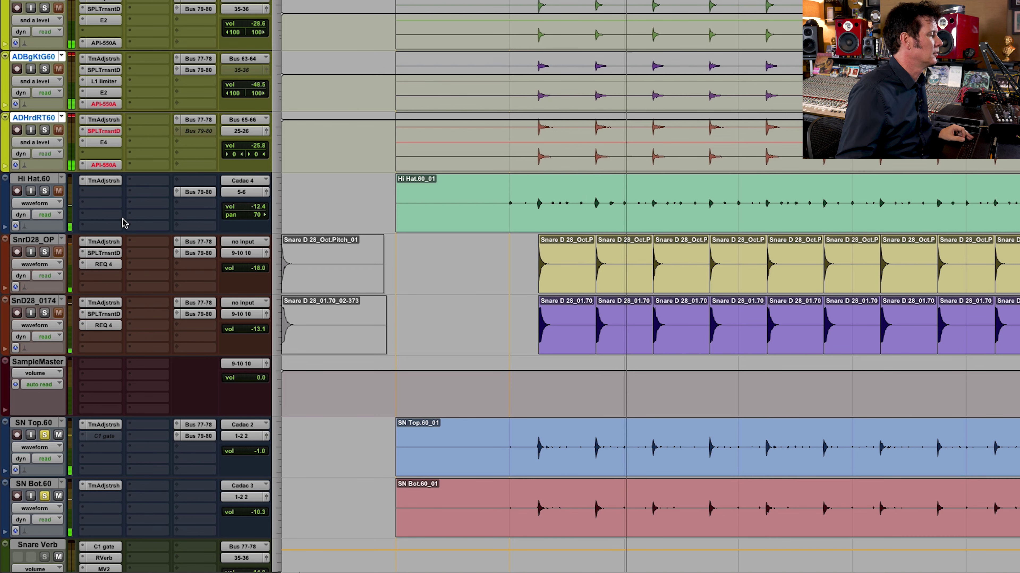
Add the snare sample tracks SnrD28_OP, SnD28_0174, ADHrdRT60, ADBgKtG60 and ADGrRSP60 to the solo during playback
{"action": "left_click", "coordinate": [44, 252]}
{"action": "left_click", "coordinate": [45, 313]}
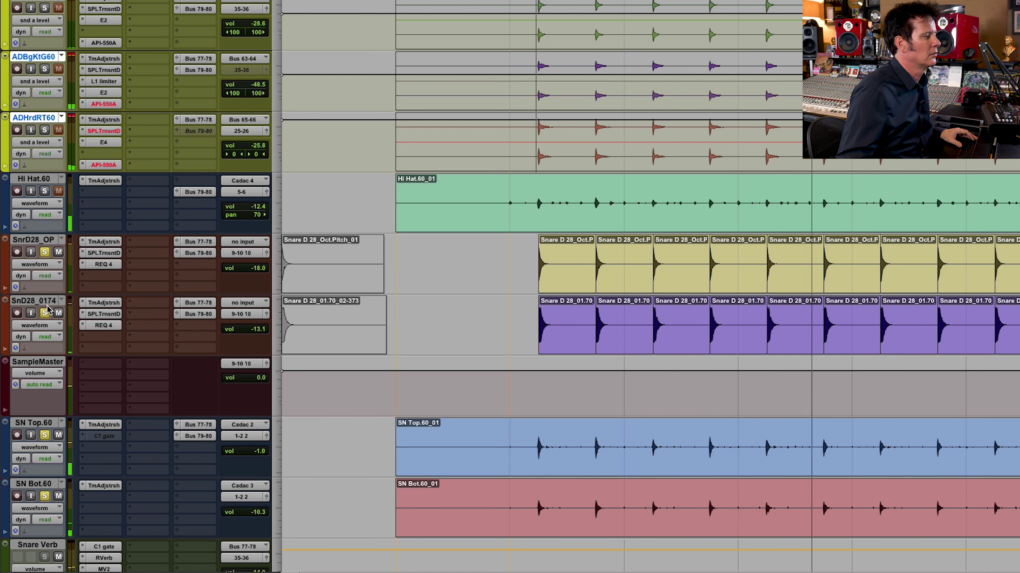
{"action": "left_click", "coordinate": [44, 130]}
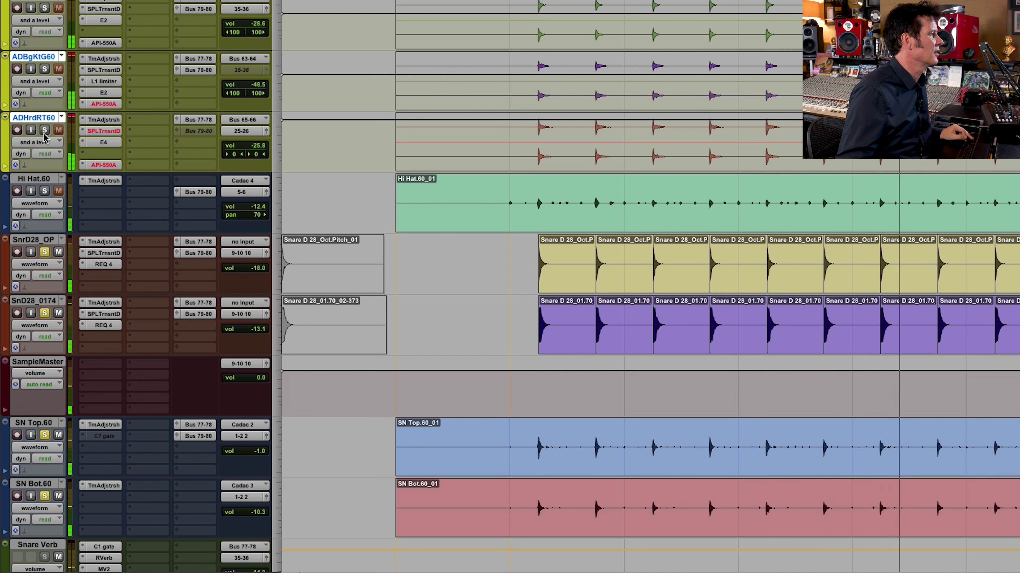
{"action": "left_click", "coordinate": [45, 69]}
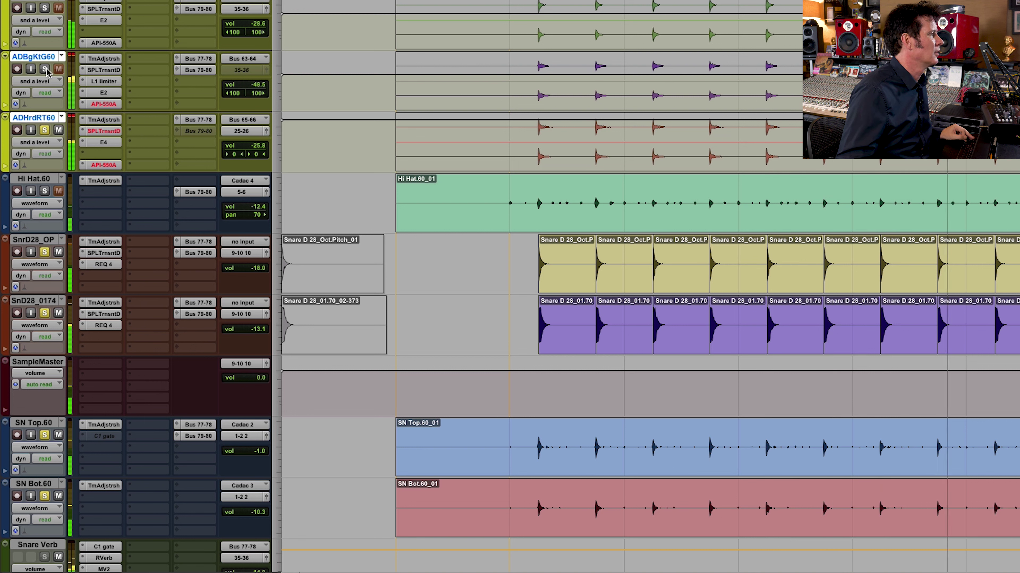
{"action": "left_click", "coordinate": [45, 8]}
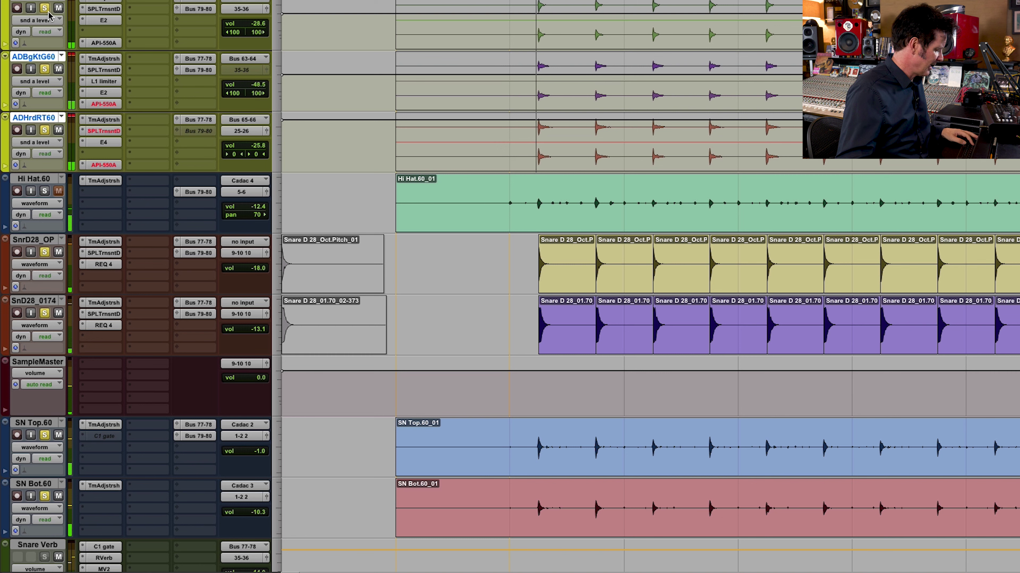
Solo the grace-note tracks ADBKGG60 and ADHrRTG60 as well and review the layered snare tracks over a longer stretch of the song
{"action": "key", "text": "ctrl+bracketleft"}
{"action": "key", "text": "ctrl+bracketleft"}
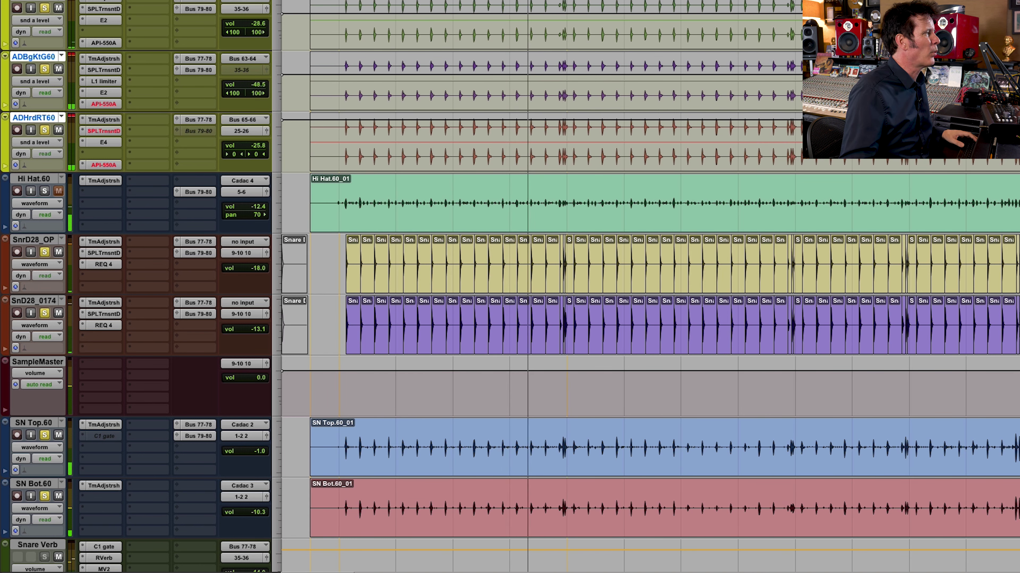
{"action": "scroll", "coordinate": [542, 281], "scroll_direction": "up", "scroll_amount": 1}
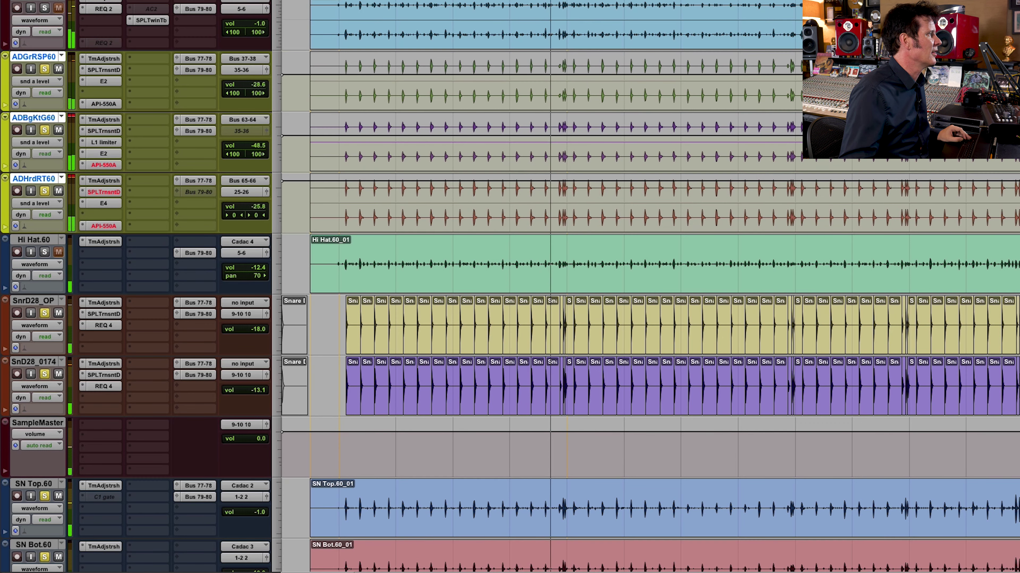
{"action": "scroll", "coordinate": [542, 281], "scroll_direction": "up", "scroll_amount": 2}
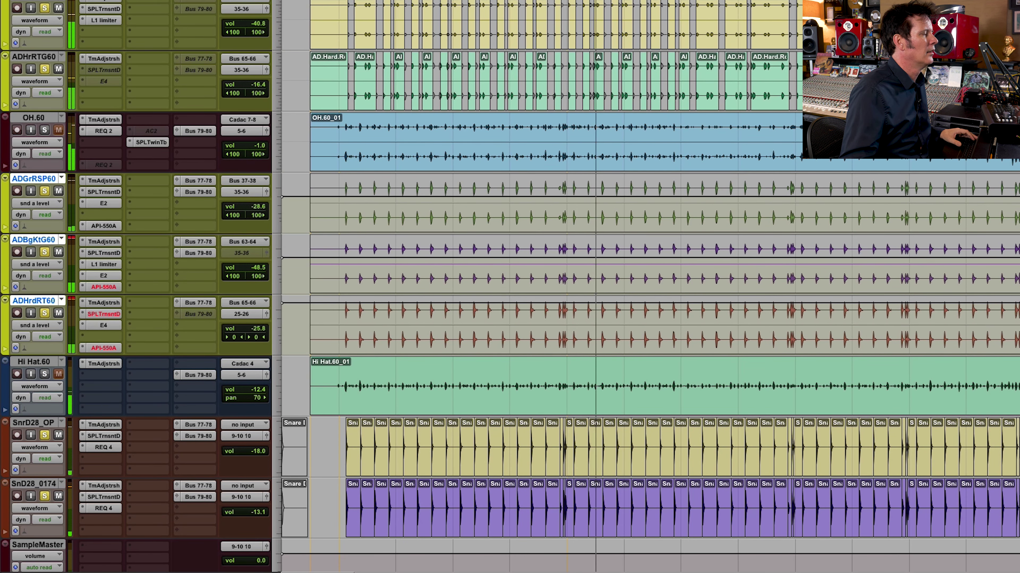
{"action": "scroll", "coordinate": [542, 281], "scroll_direction": "down", "scroll_amount": 1}
{"action": "scroll", "coordinate": [37, 132], "scroll_direction": "down", "scroll_amount": 4}
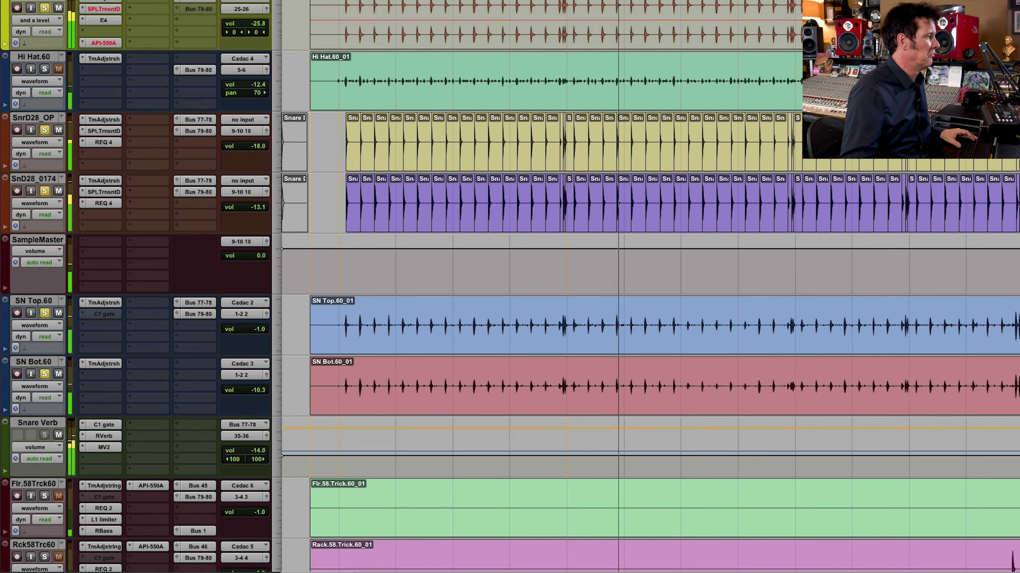